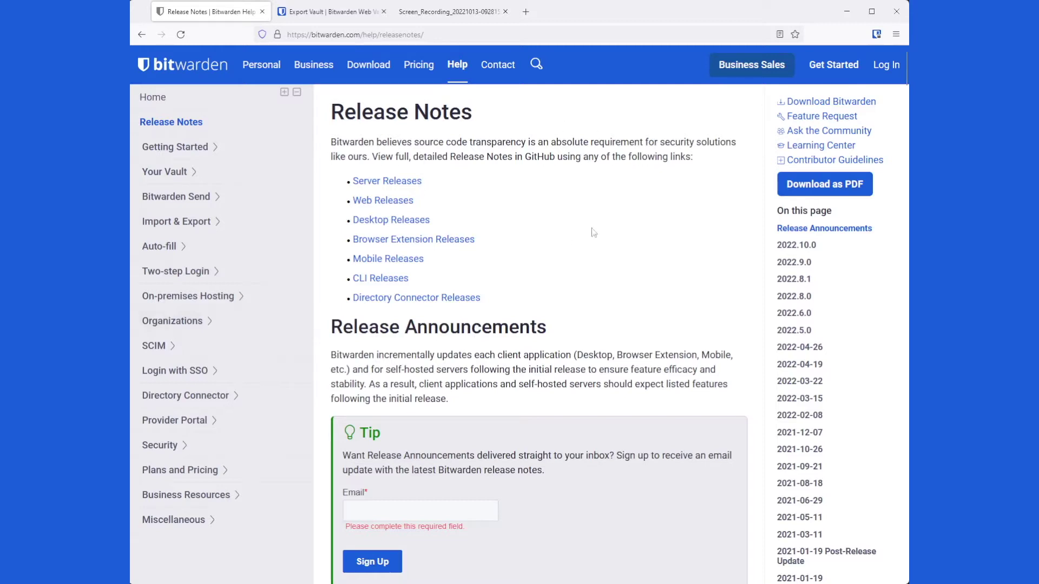
{"action": "scroll", "coordinate": [566, 273], "scroll_direction": "down", "scroll_amount": 3}
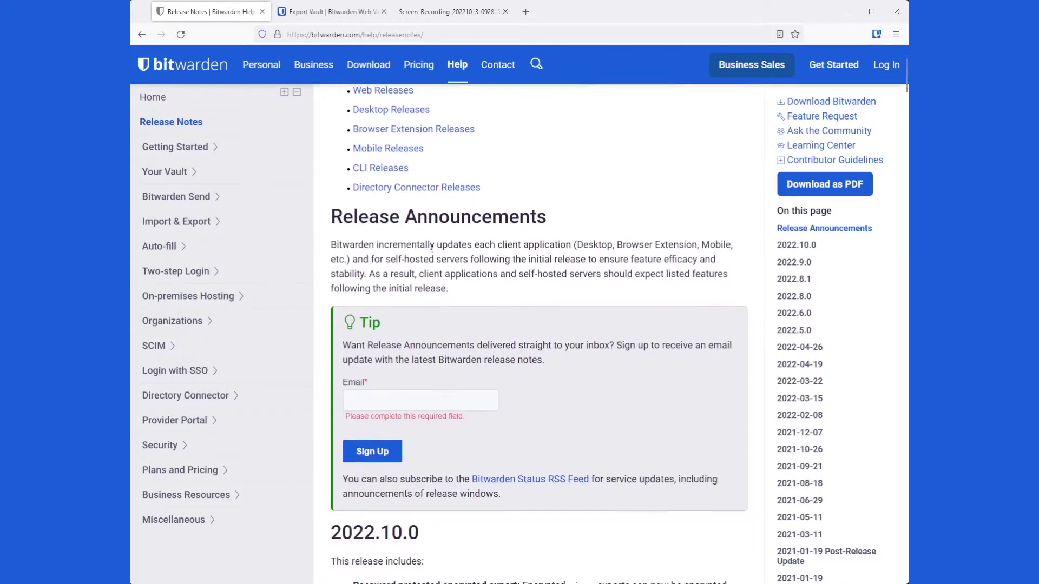
Step: Highlight the 2022.10.0 heading, then the 'Password protected encrypted export' entry, and move to the vault export page
{"action": "left_click", "coordinate": [389, 399]}
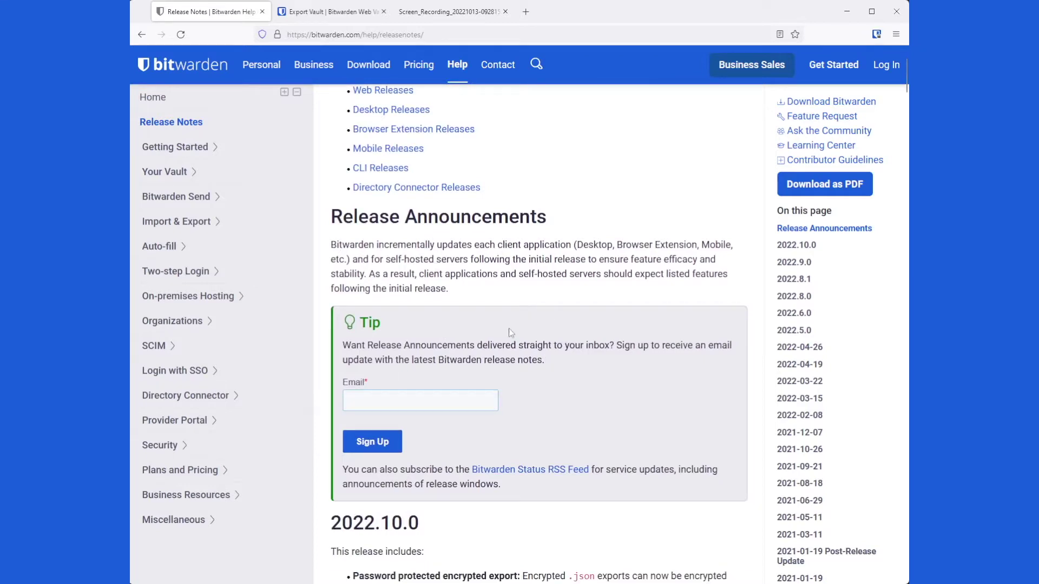
{"action": "scroll", "coordinate": [509, 329], "scroll_direction": "down", "scroll_amount": 2}
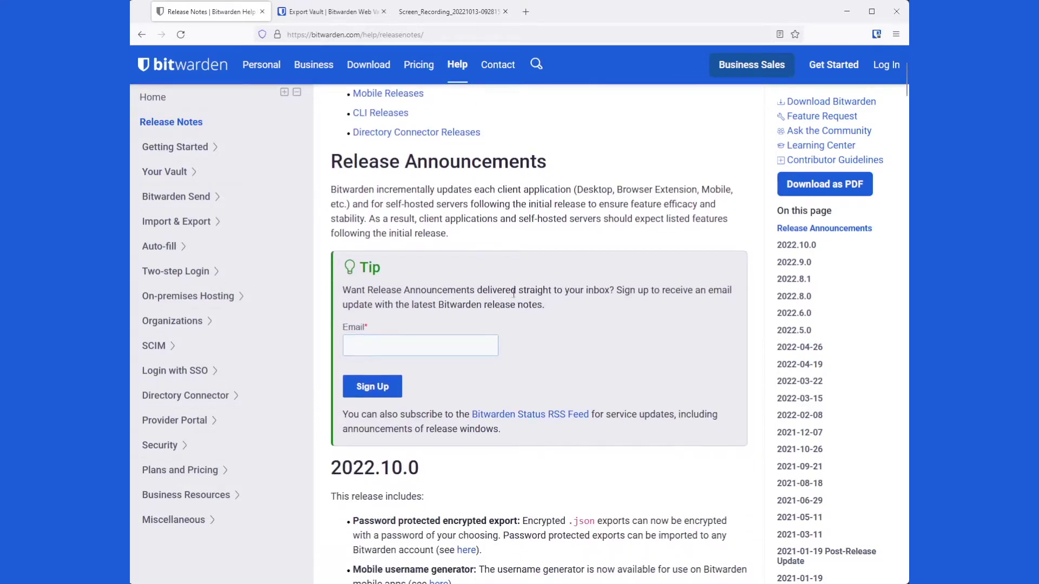
{"action": "scroll", "coordinate": [511, 302], "scroll_direction": "down", "scroll_amount": 3}
{"action": "scroll", "coordinate": [512, 302], "scroll_direction": "down", "scroll_amount": 2}
{"action": "left_click_drag", "start_coordinate": [331, 303], "coordinate": [406, 302]}
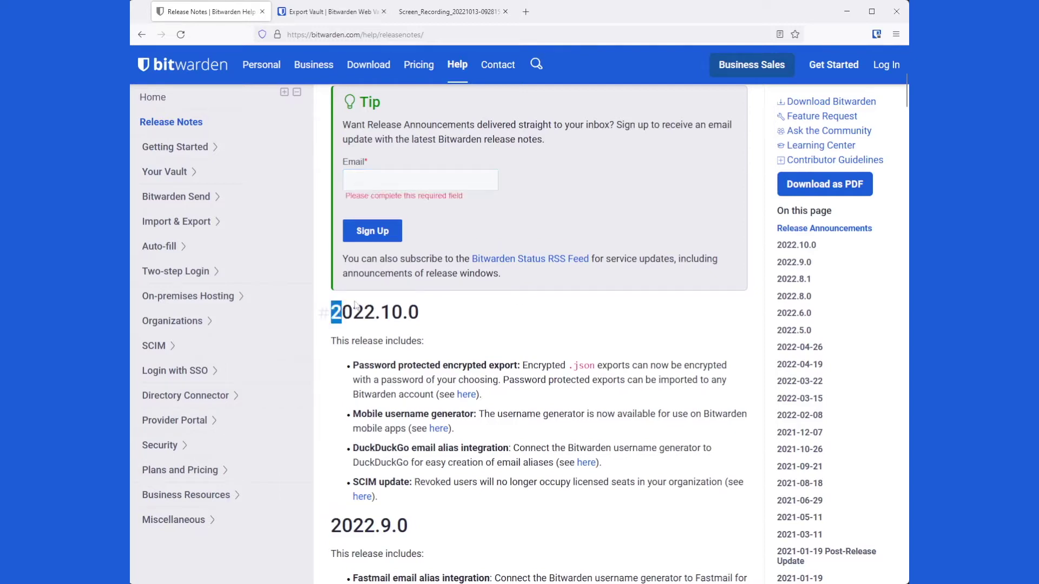
{"action": "left_click", "coordinate": [367, 370]}
{"action": "left_click_drag", "start_coordinate": [354, 366], "coordinate": [516, 366]}
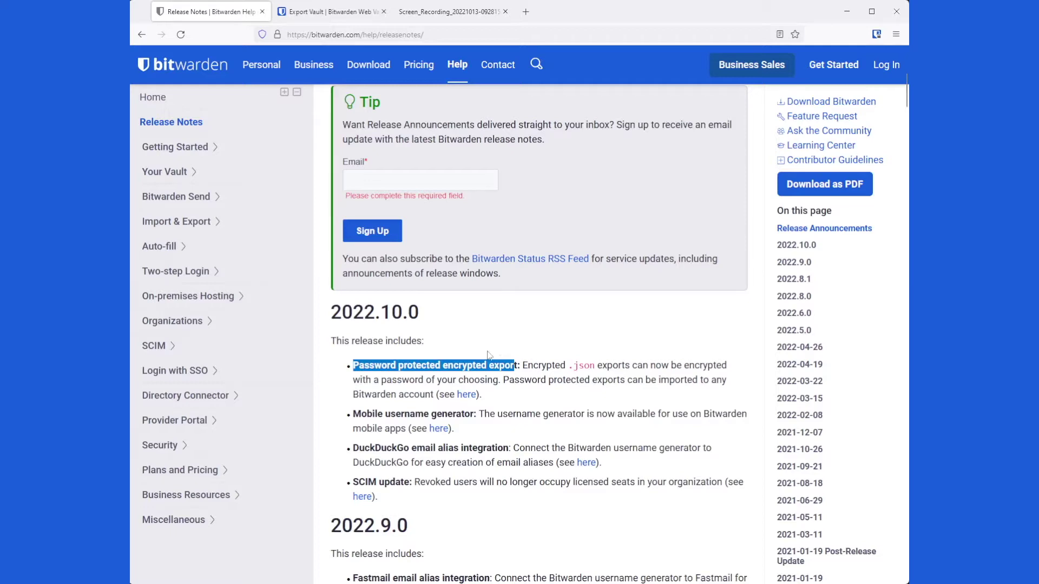
{"action": "left_click", "coordinate": [325, 11]}
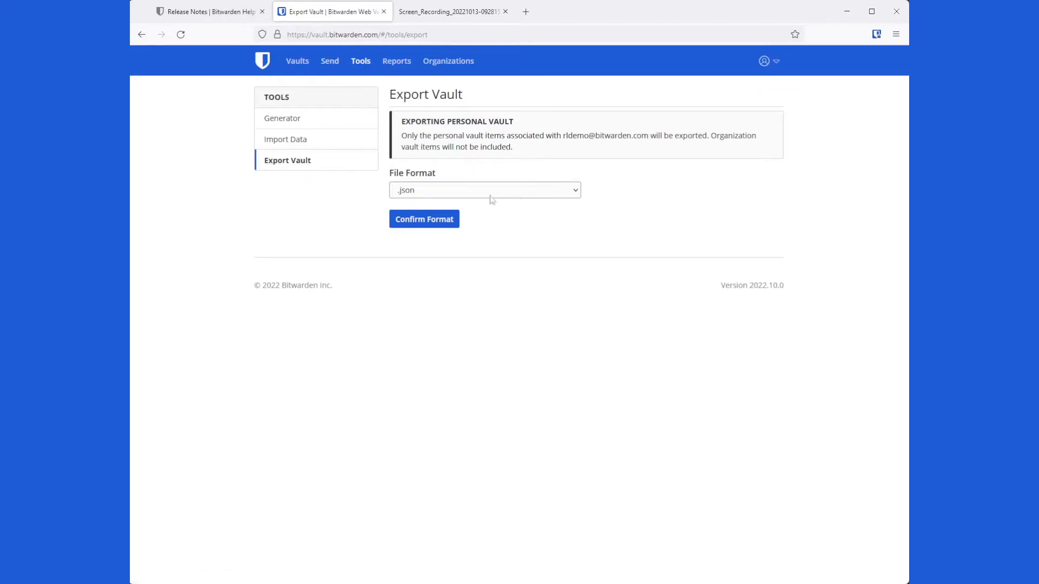
Step: Choose .json (Encrypted) as the vault export file format
{"action": "left_click", "coordinate": [575, 192]}
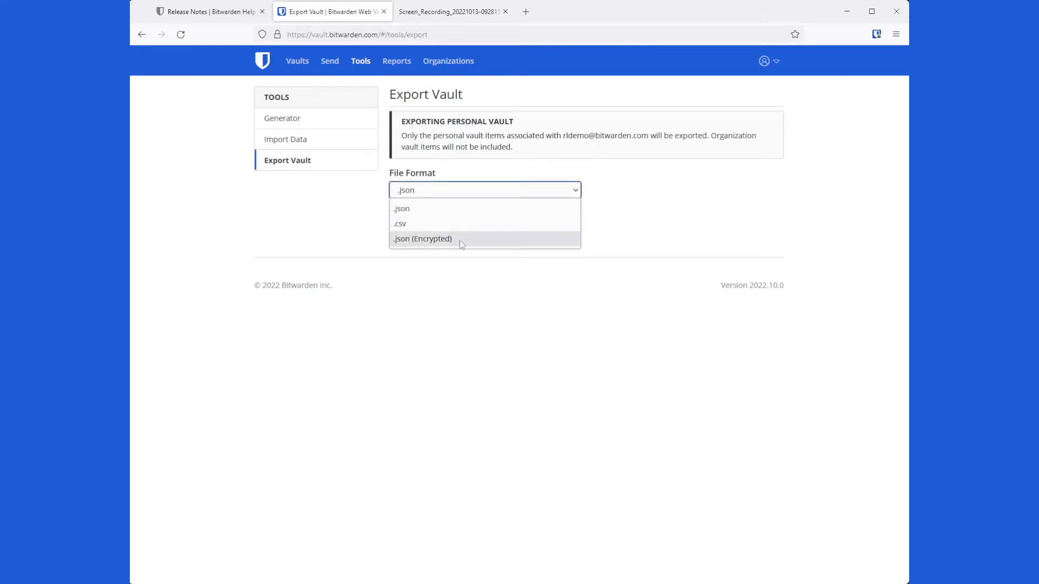
{"action": "left_click", "coordinate": [460, 242]}
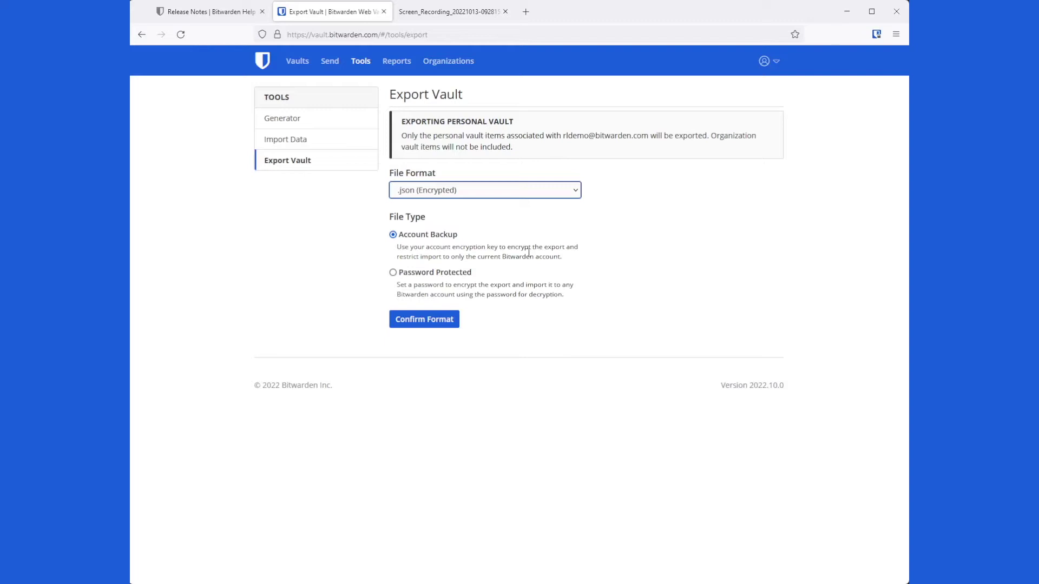
Step: Select Password Protected, enter and confirm the file password, and confirm the format
{"action": "left_click", "coordinate": [393, 273]}
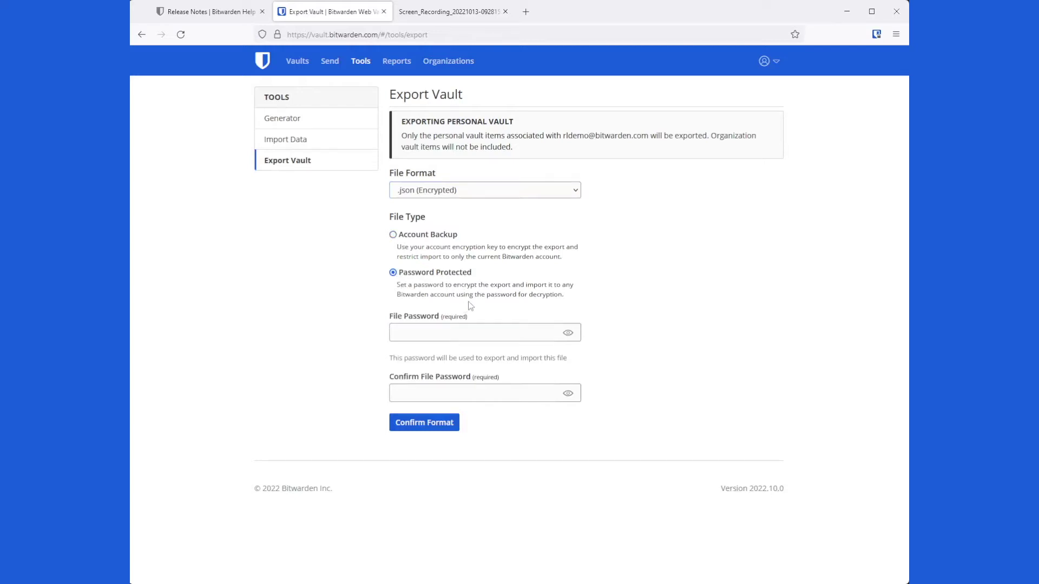
{"action": "left_click", "coordinate": [472, 332]}
{"action": "left_click", "coordinate": [447, 392]}
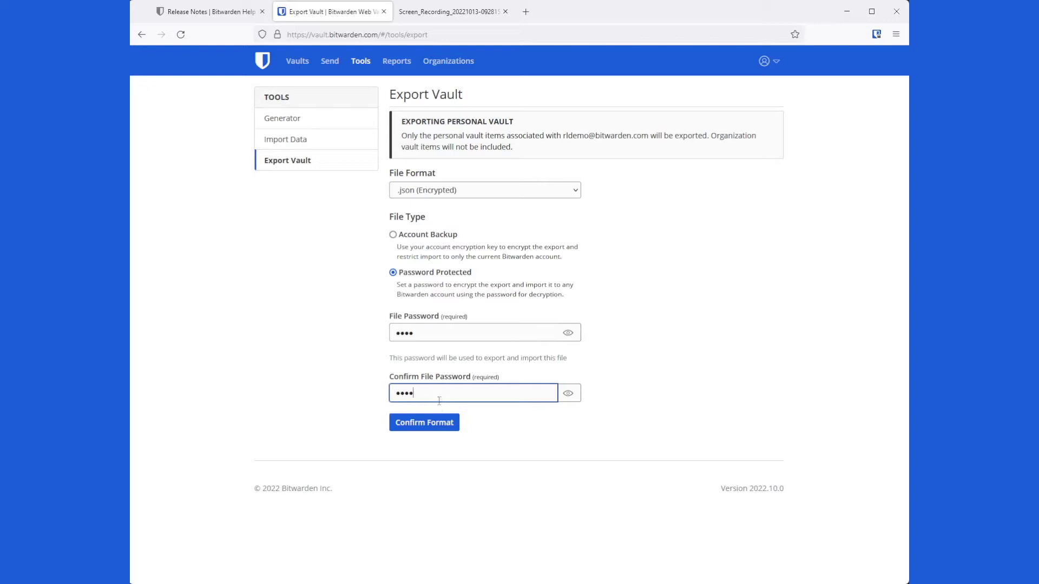
{"action": "left_click", "coordinate": [432, 425]}
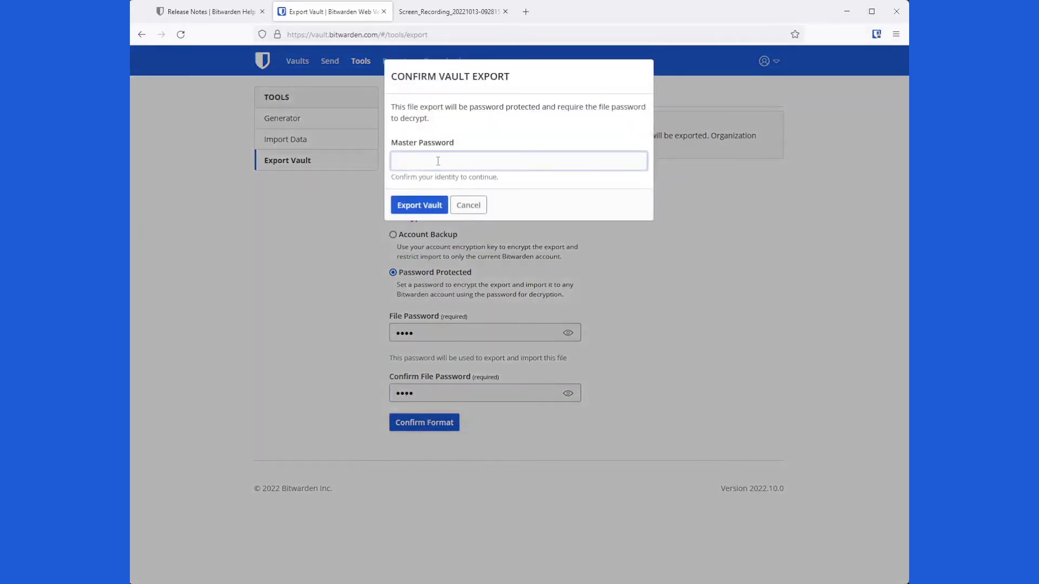
{"action": "type", "text": "•••••••••"}
Step: Submit the master password to export the vault and open the downloaded encrypted JSON file
{"action": "key", "text": "Return"}
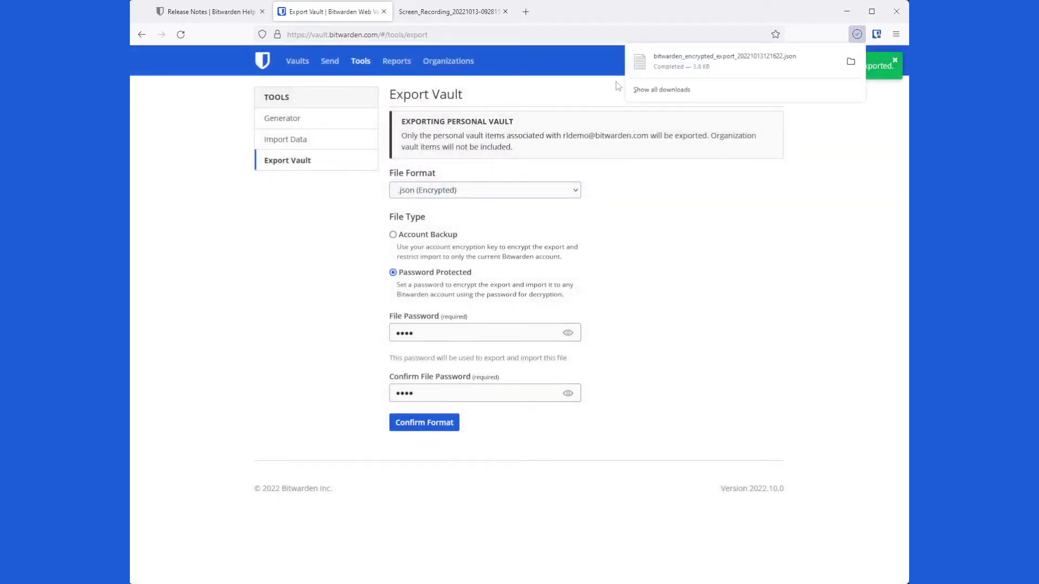
{"action": "left_click", "coordinate": [737, 71]}
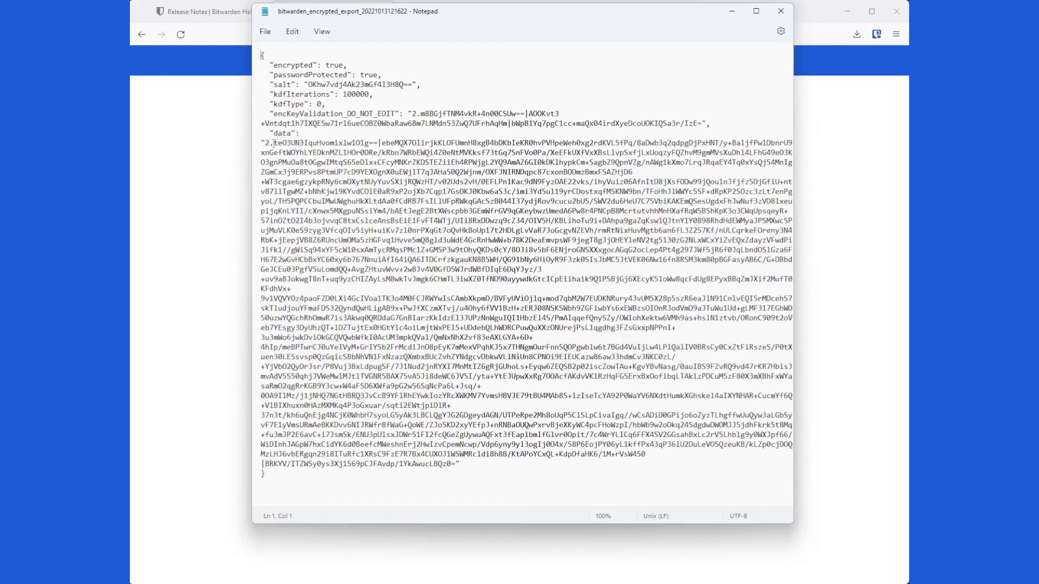
{"action": "mouse_move", "coordinate": [274, 143]}
{"action": "left_mouse_down"}
{"action": "mouse_move", "coordinate": [608, 466]}
{"action": "mouse_move", "coordinate": [380, 145]}
{"action": "left_mouse_up"}
Step: Return to the release notes for the Mobile username generator entry, then bring up the phone recording
{"action": "left_click", "coordinate": [212, 19]}
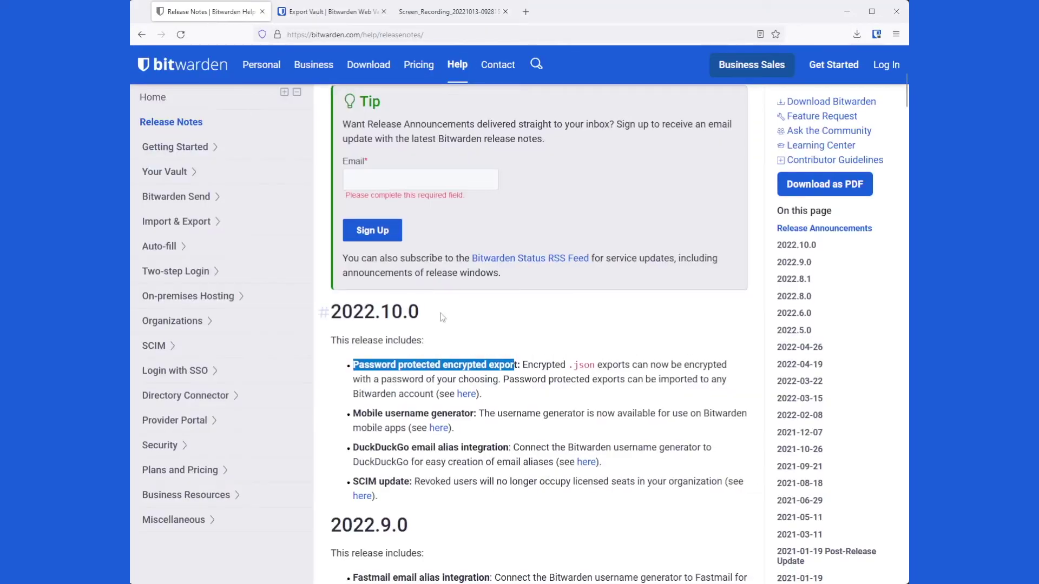
{"action": "scroll", "coordinate": [398, 276], "scroll_direction": "down", "scroll_amount": 2}
{"action": "left_click_drag", "start_coordinate": [353, 304], "coordinate": [476, 303]}
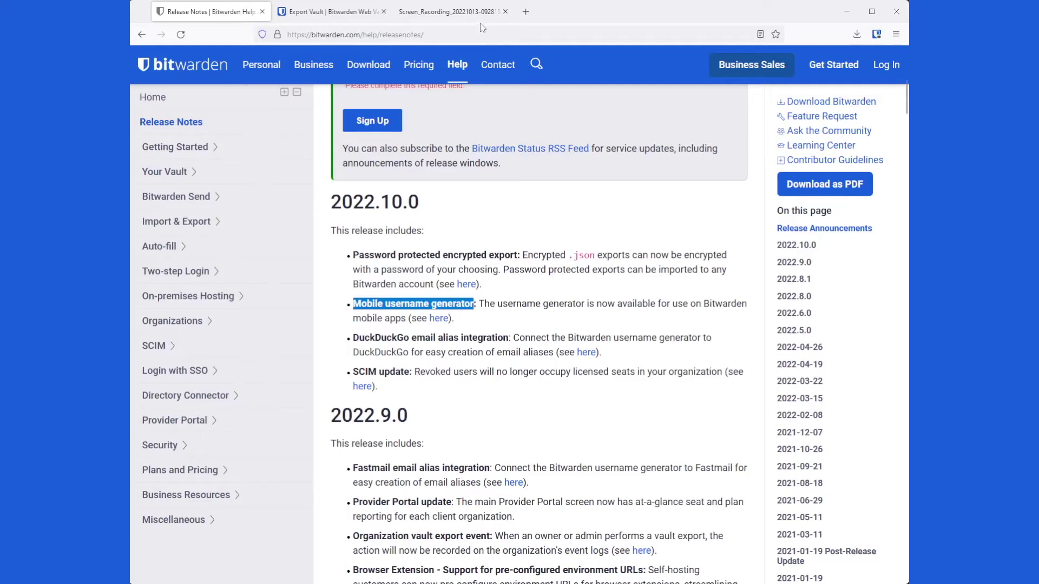
{"action": "left_click", "coordinate": [447, 12]}
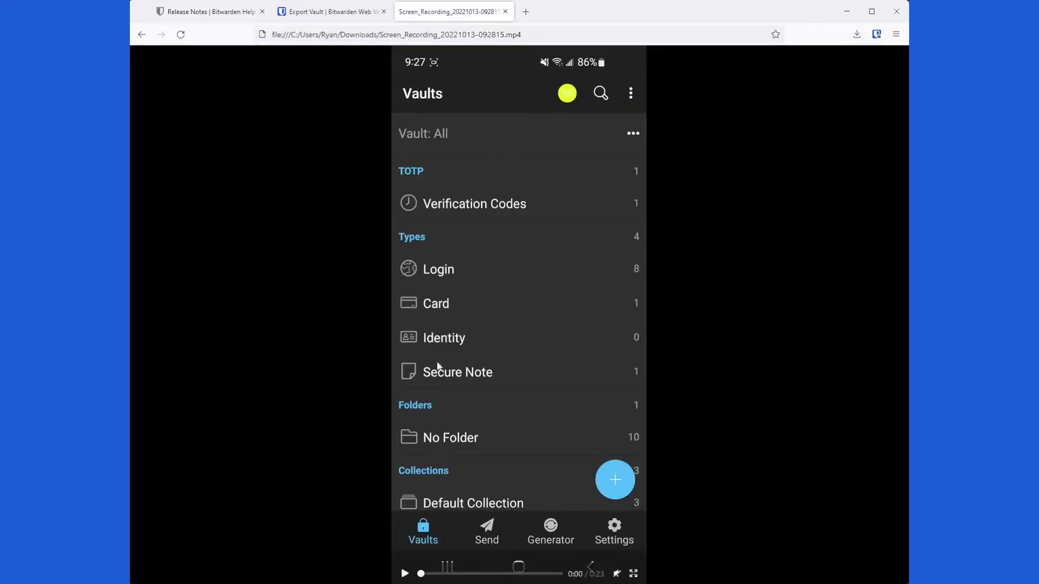
Step: Play the mobile username generator recording to the end and return to the release notes
{"action": "left_click", "coordinate": [405, 574]}
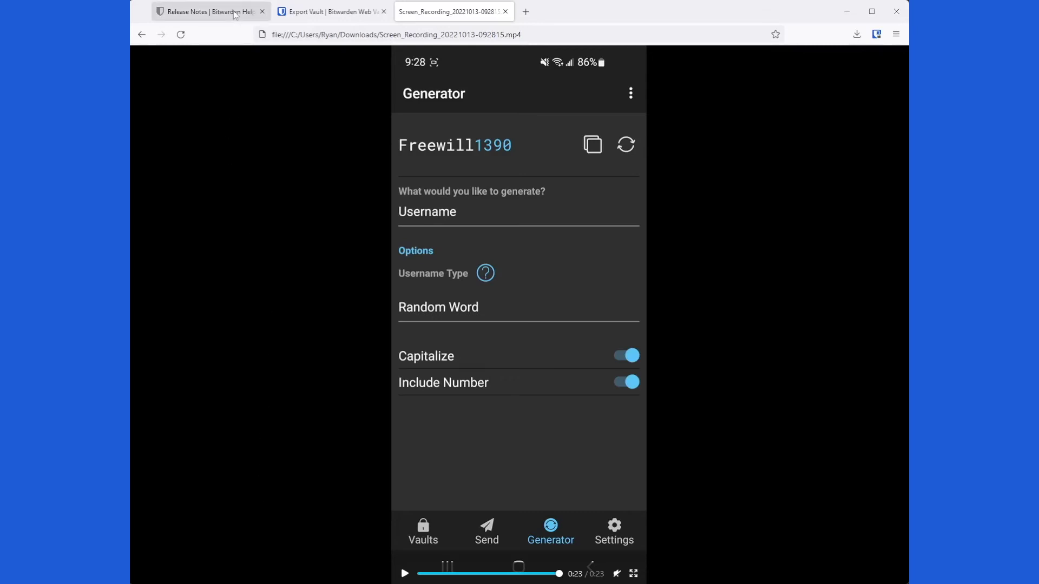
{"action": "left_click", "coordinate": [211, 11]}
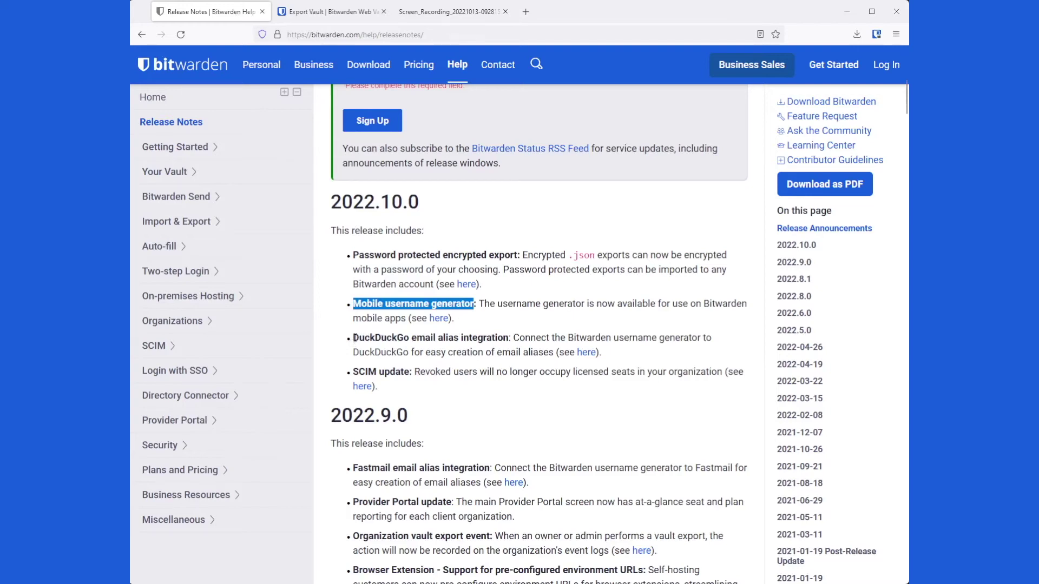
Step: Highlight the 'DuckDuckGo email alias integration' entry in the 2022.10.0 notes
{"action": "left_click_drag", "start_coordinate": [353, 337], "coordinate": [510, 340]}
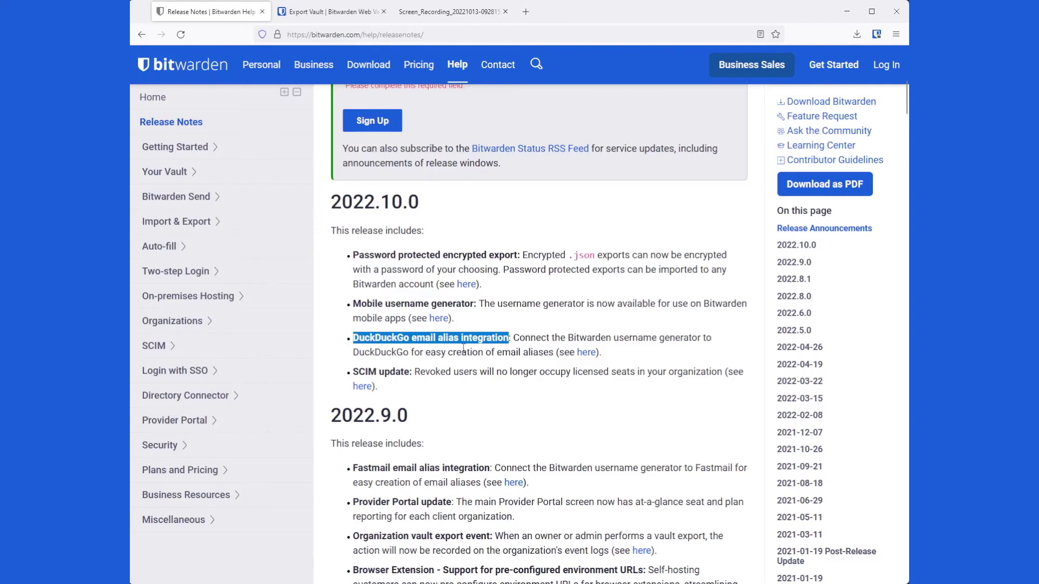
{"action": "left_click_drag", "start_coordinate": [353, 372], "coordinate": [639, 371]}
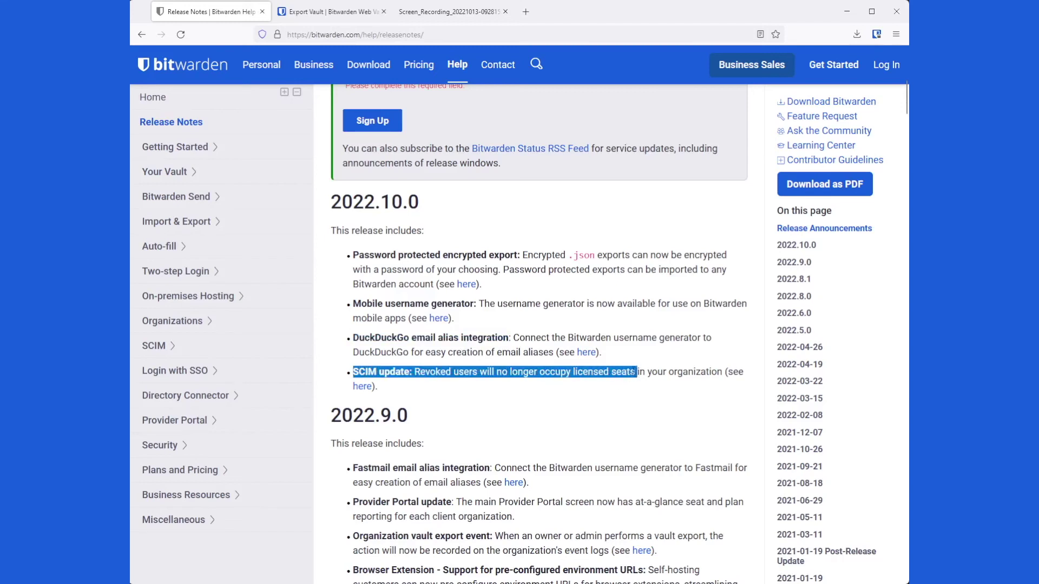
{"action": "left_click", "coordinate": [636, 372]}
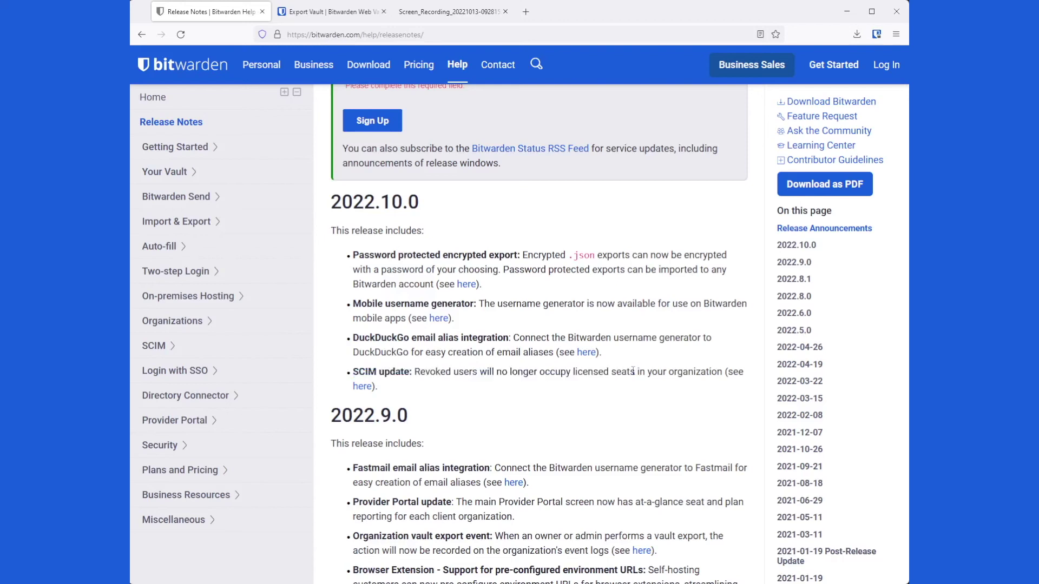